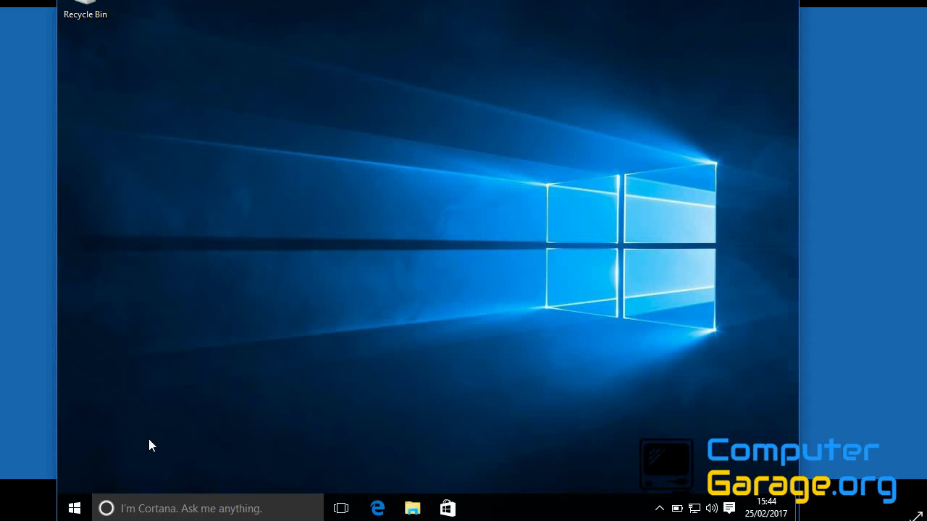
Step: Open Device Manager and expand the Display adapters category
click(76, 515)
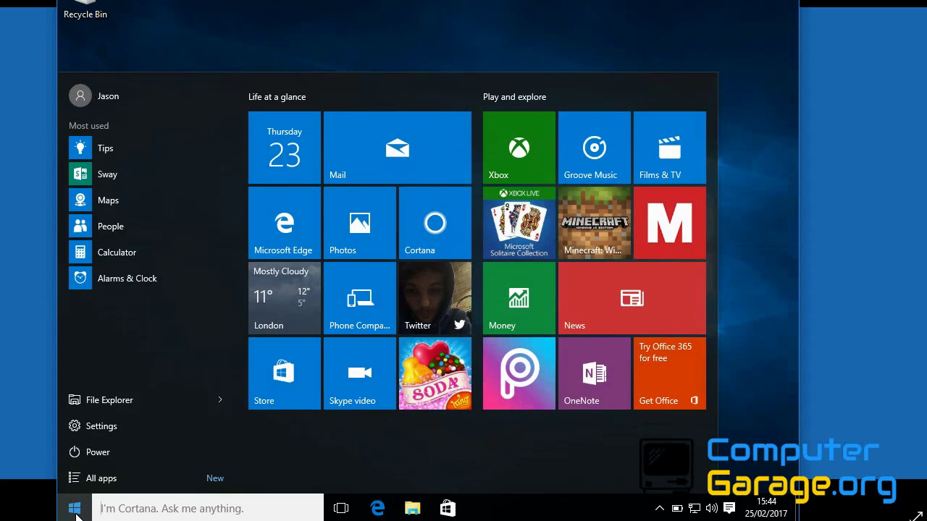
text(device)
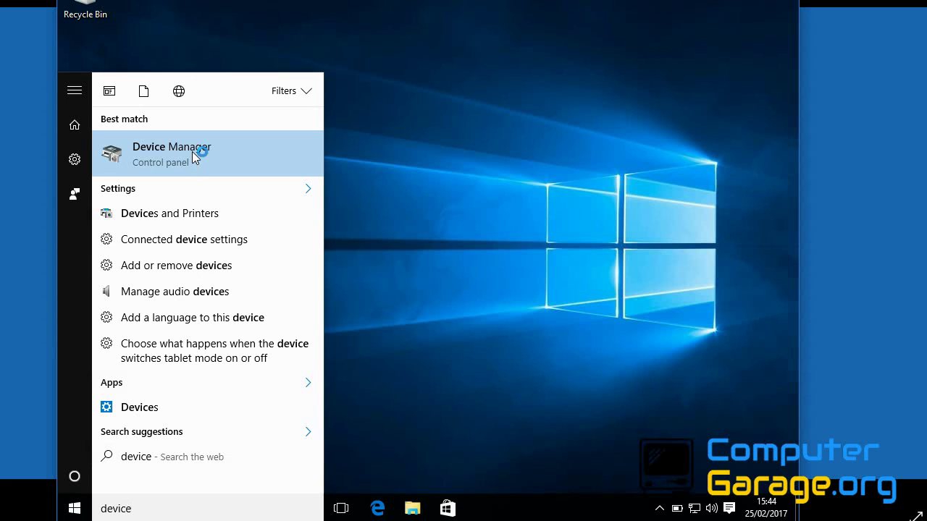
click(193, 152)
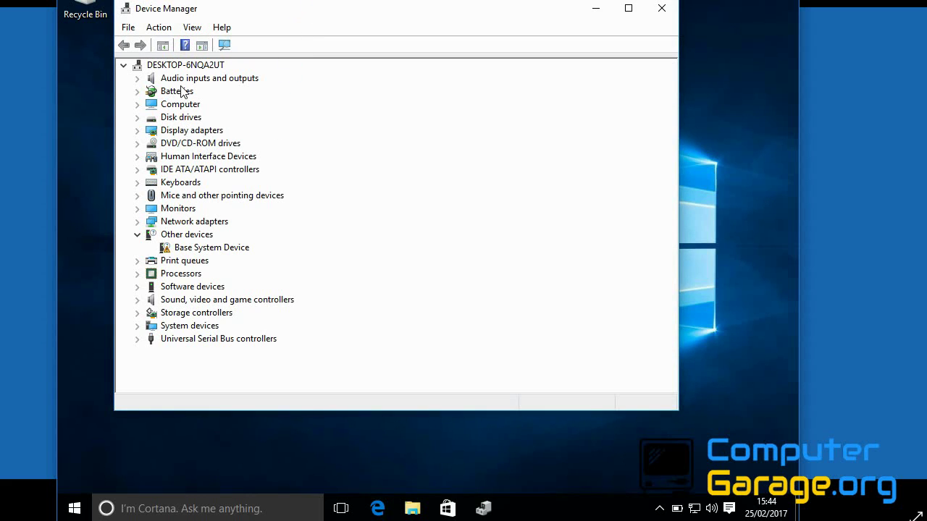
click(184, 134)
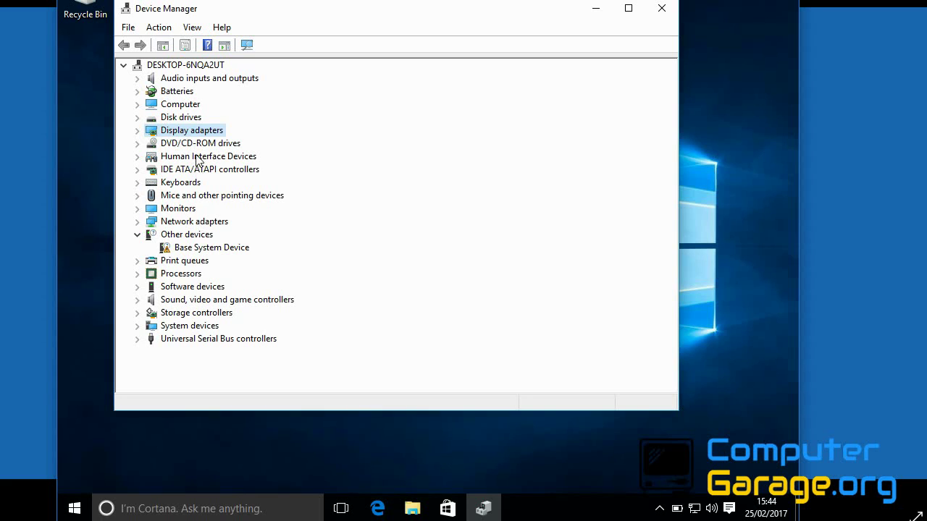
double_click(199, 131)
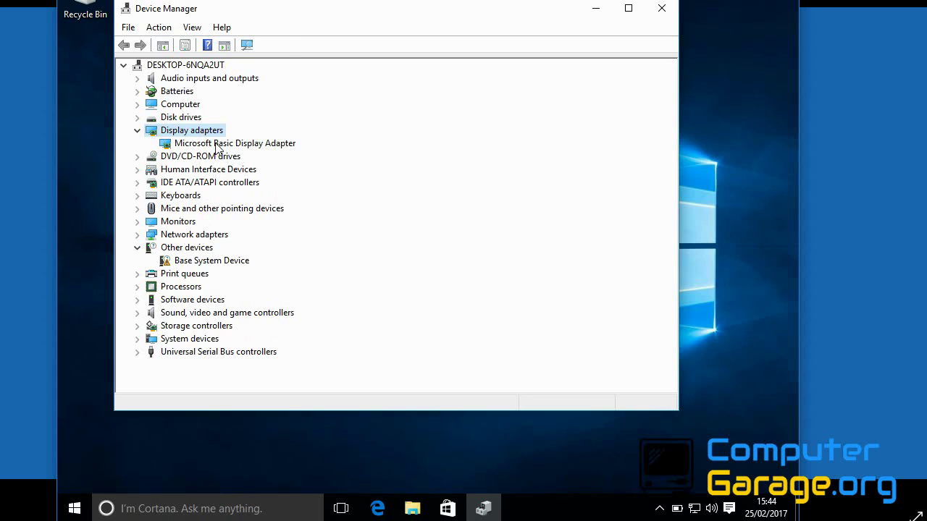
Step: View the driver properties of the Microsoft Basic Display Adapter
click(217, 144)
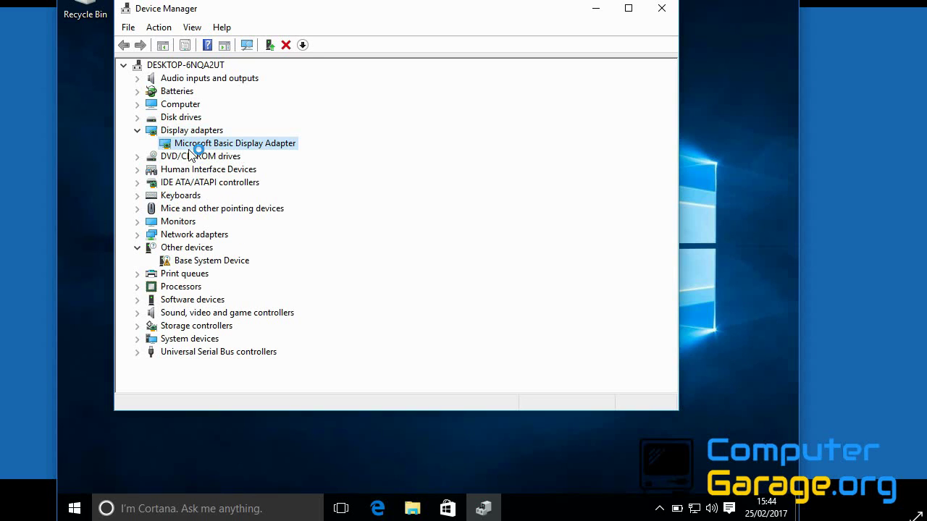
right_click(188, 148)
click(228, 233)
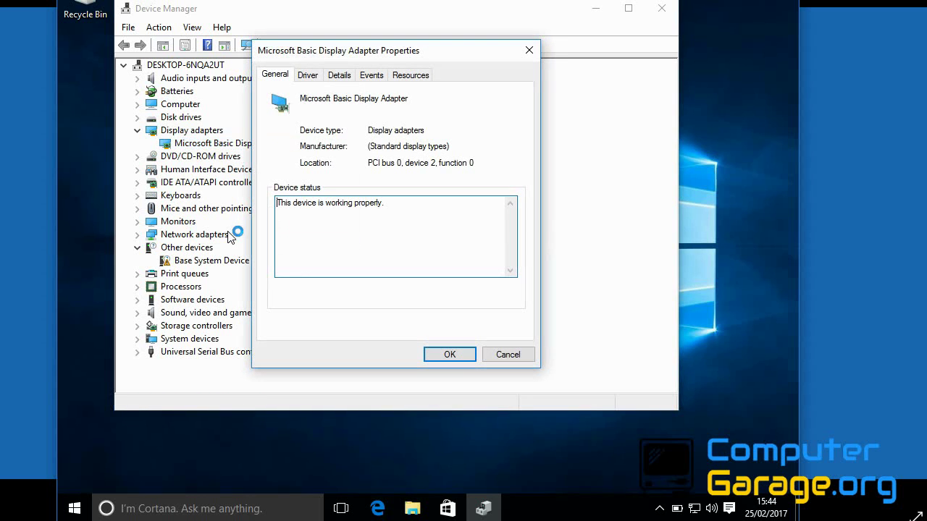
click(307, 76)
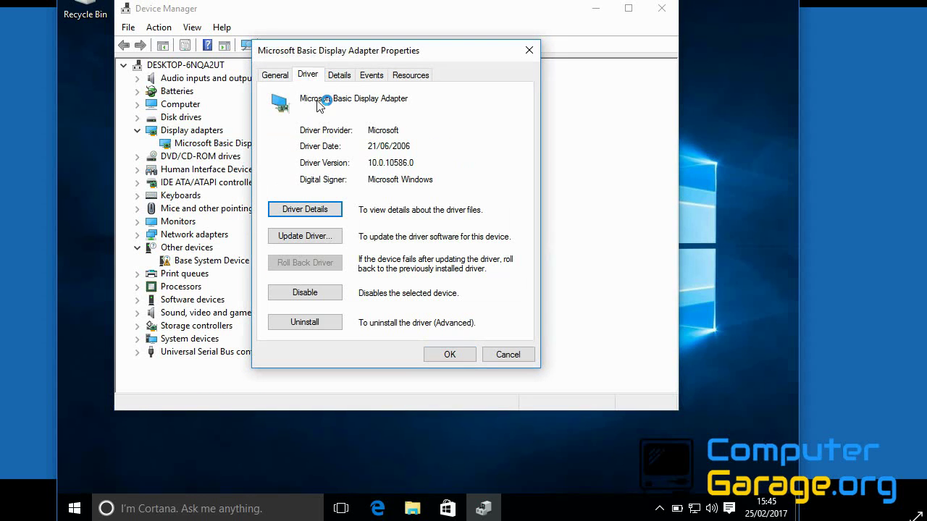
Step: View the display adapter's option to browse the computer for driver software, and close Device Manager without updating
click(318, 240)
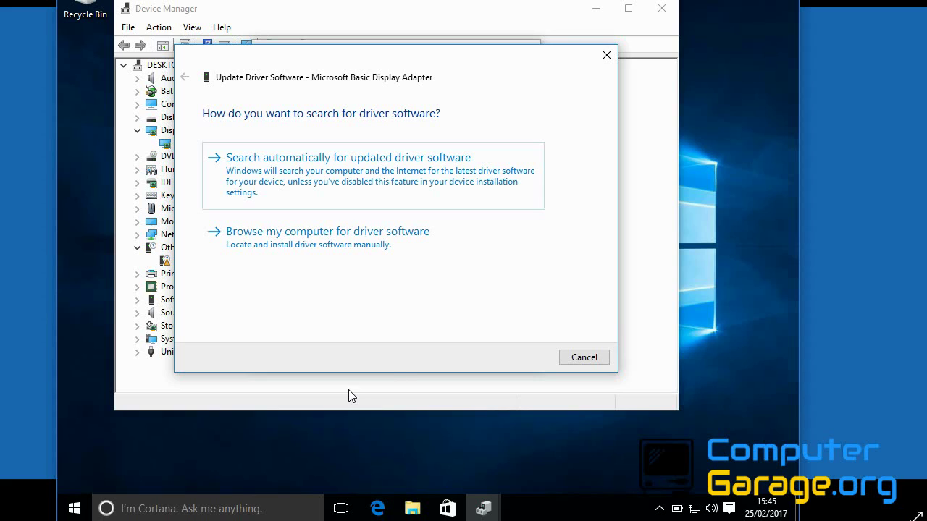
click(275, 235)
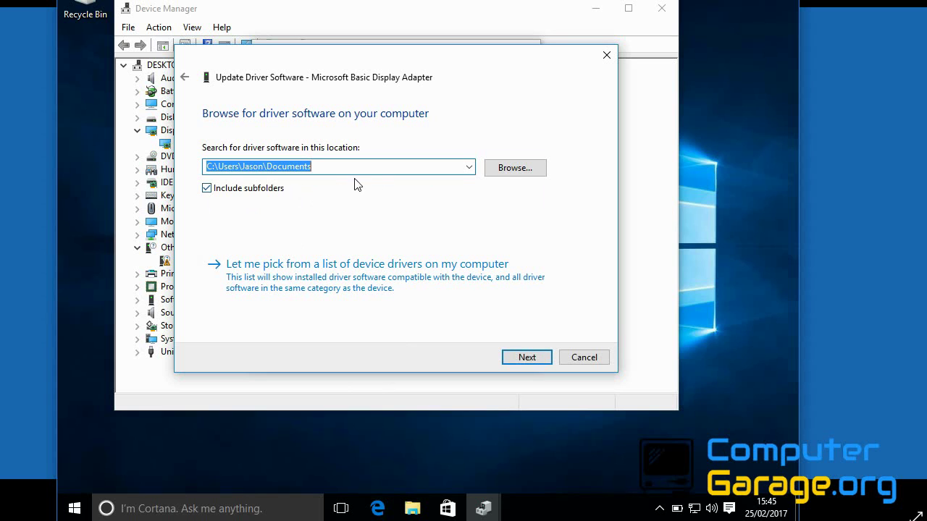
click(600, 362)
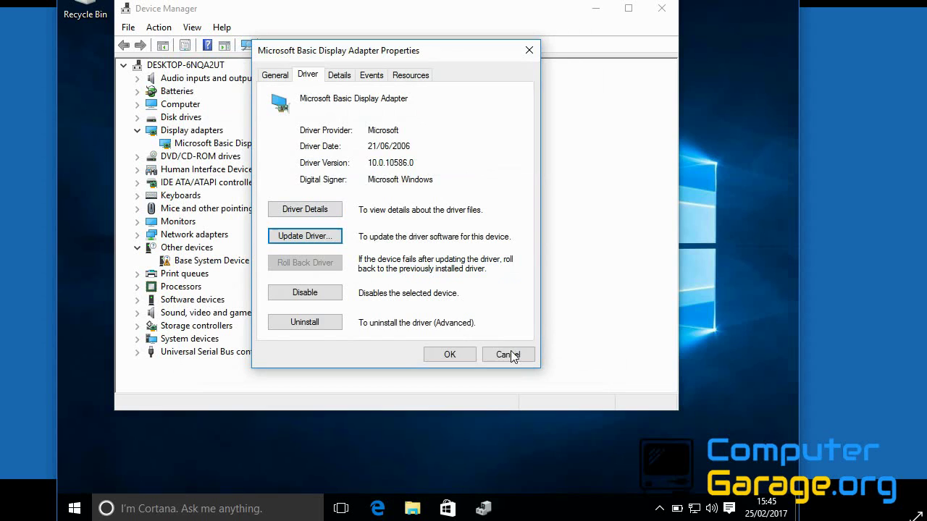
click(523, 359)
click(509, 355)
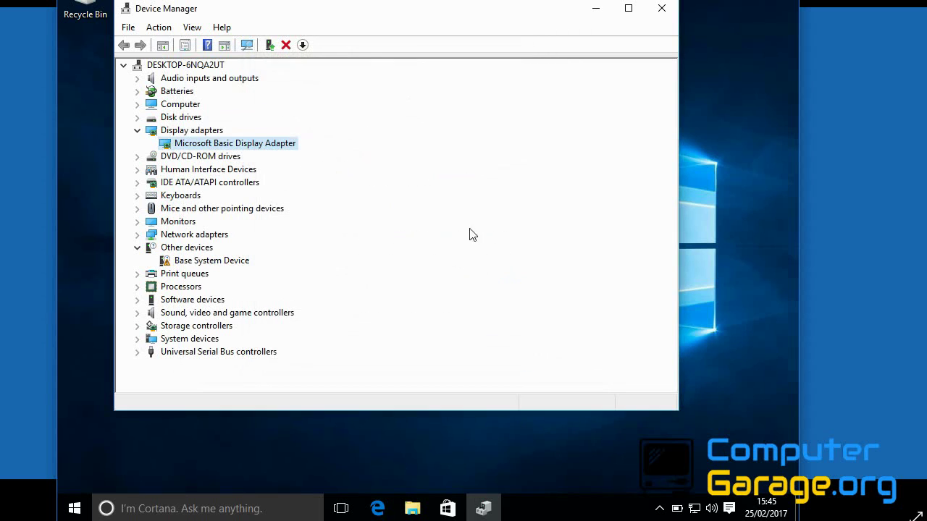
click(662, 9)
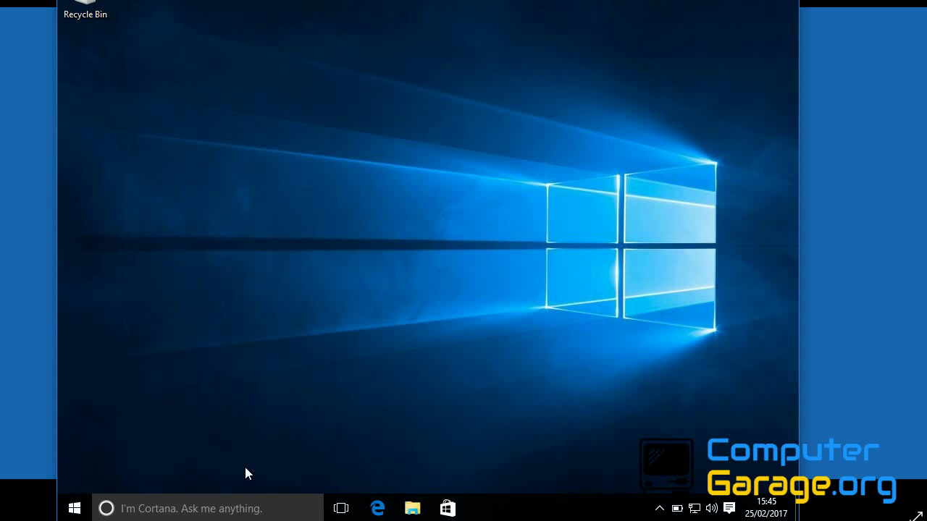
Step: Open Command Prompt as administrator and allow it to make changes to the PC
click(74, 508)
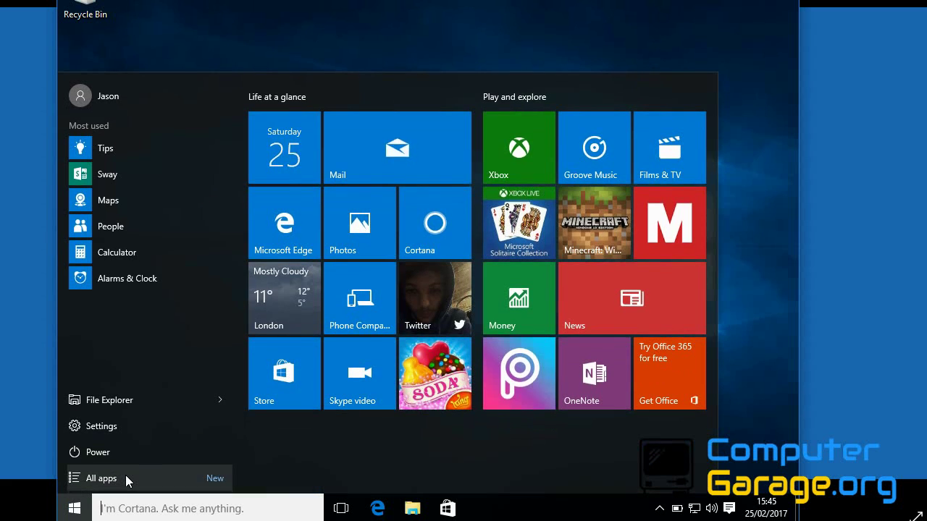
text(cmd)
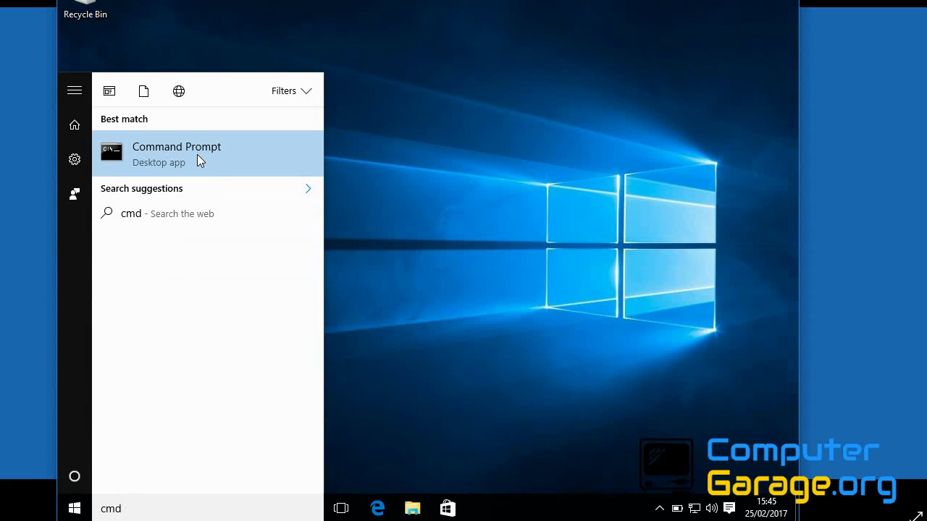
right_click(197, 154)
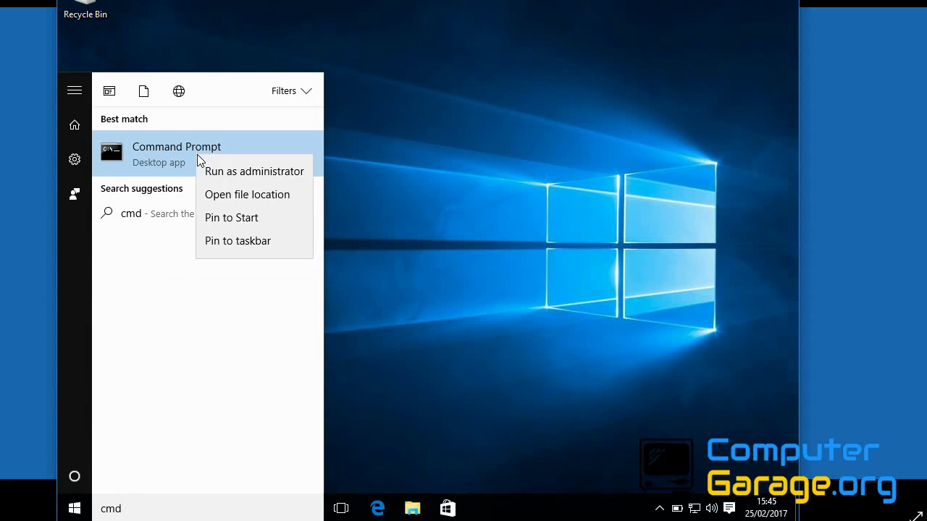
click(248, 172)
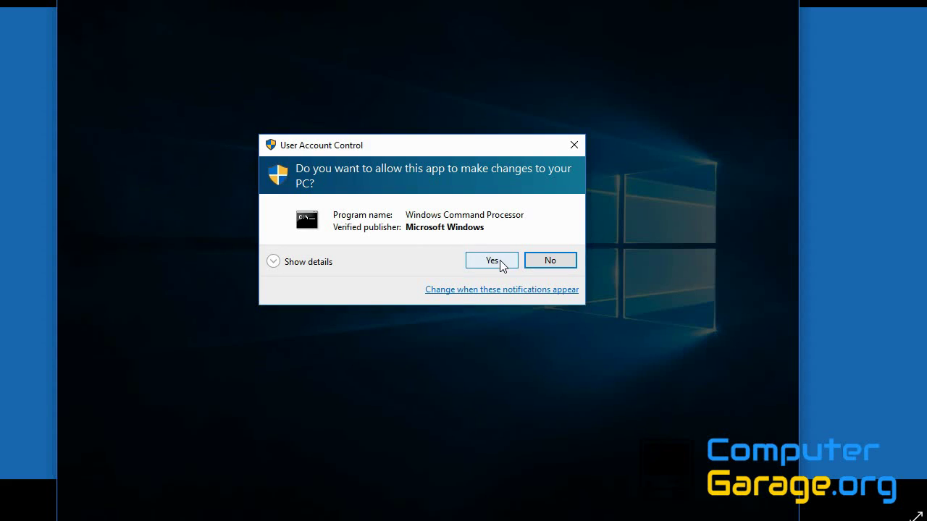
click(492, 260)
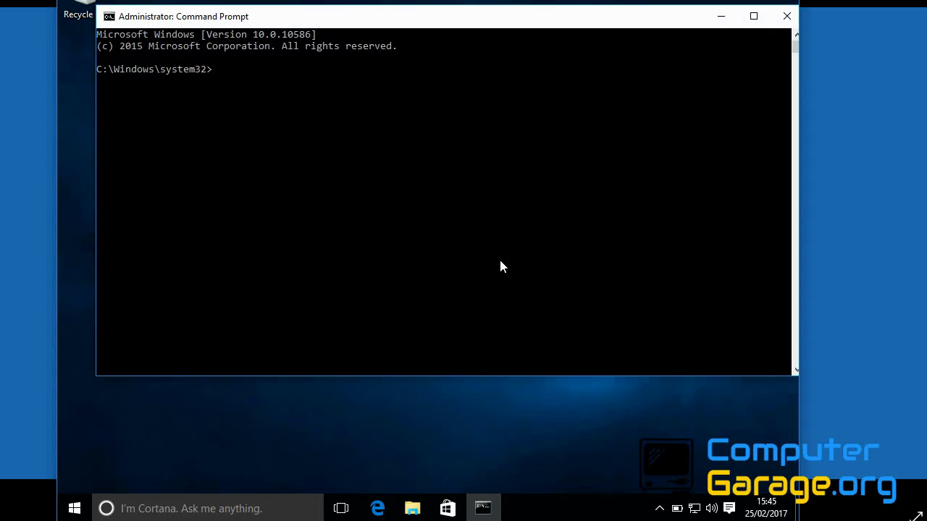
Step: Run chkdsk c: /f /r, schedule the check for the following system restart, and close Command Prompt
text(chkdsk c: /f /r)
key(Return)
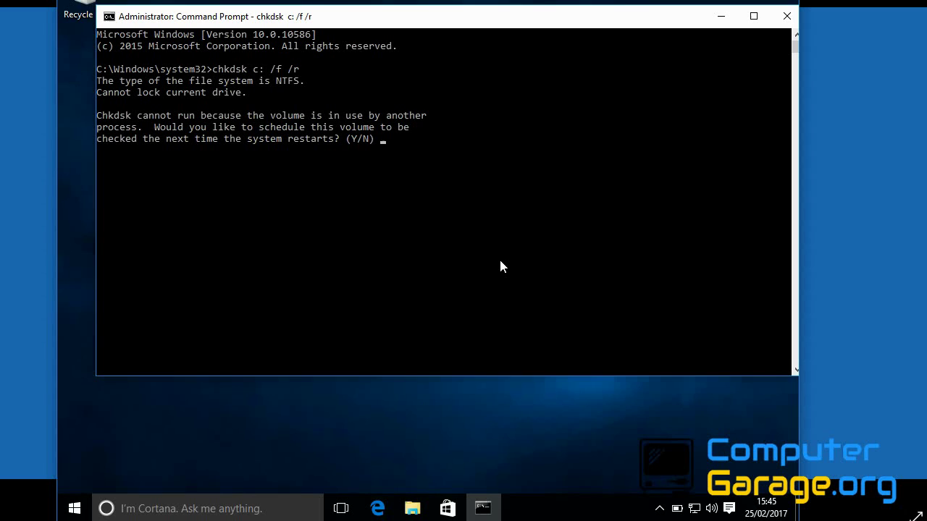
text(y)
key(Return)
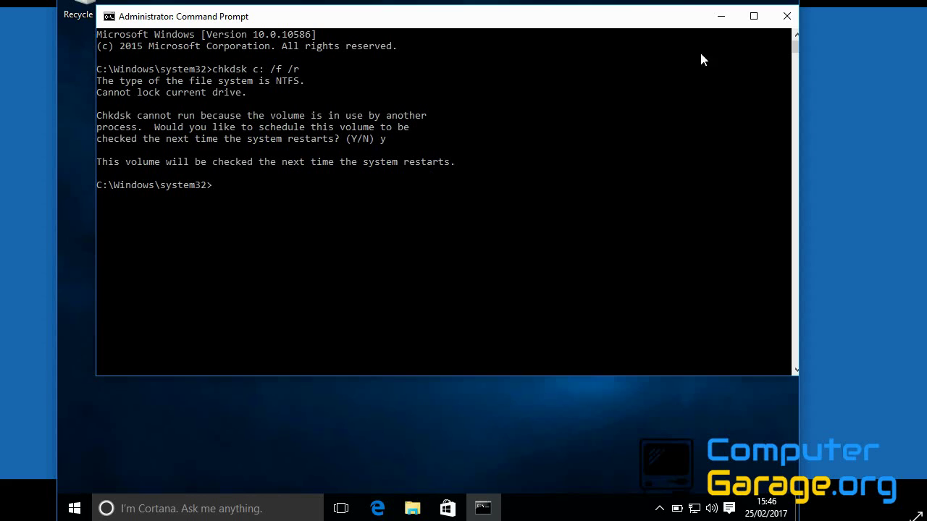
click(786, 15)
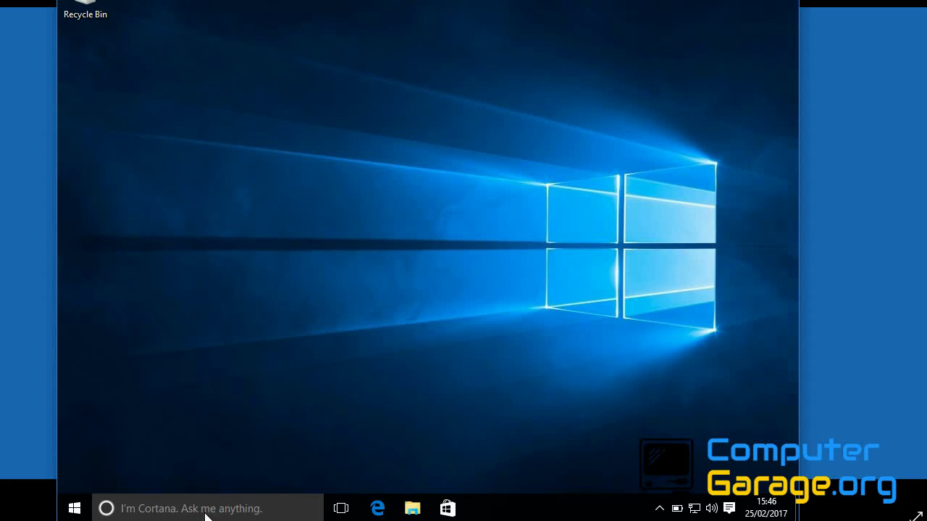
Step: Switch to Chrome and review the guide on creating a bootable Windows 10 USB install drive, down to its download links
mouse_move(73, 515)
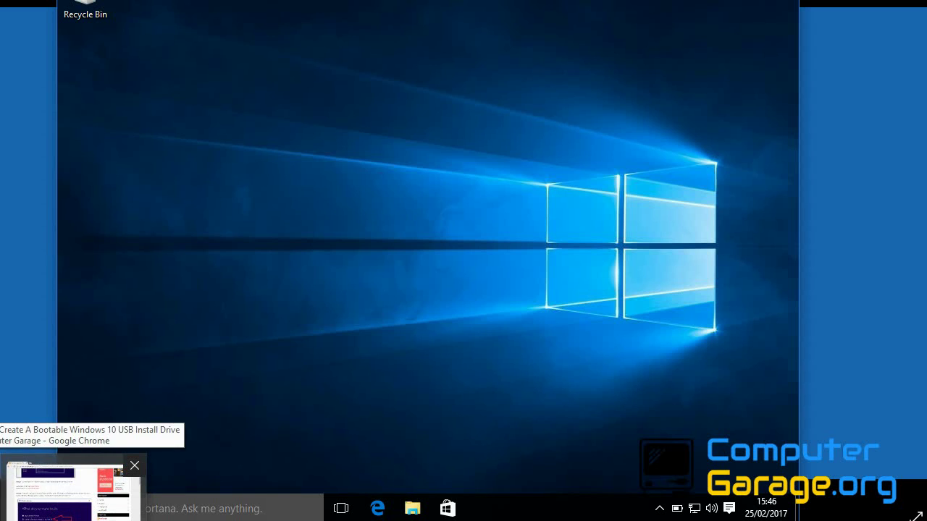
click(69, 492)
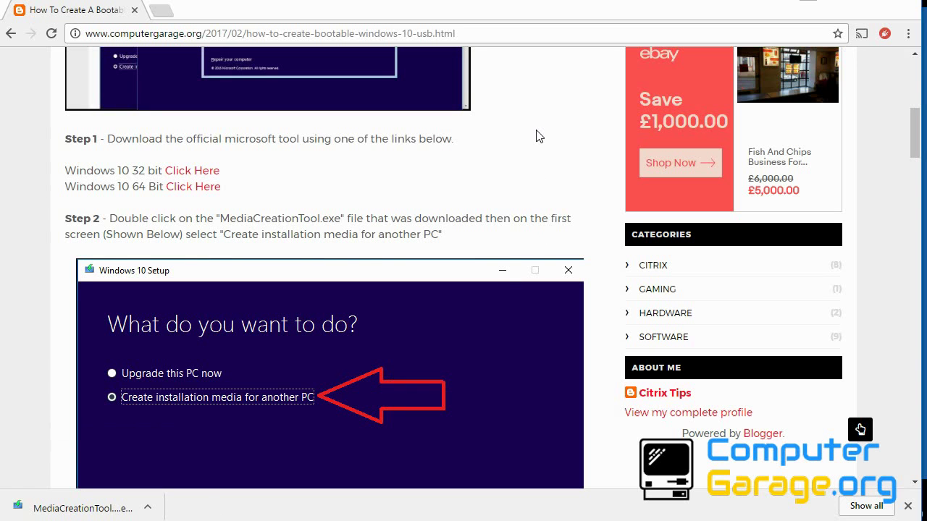
scroll(536, 136, up, 6)
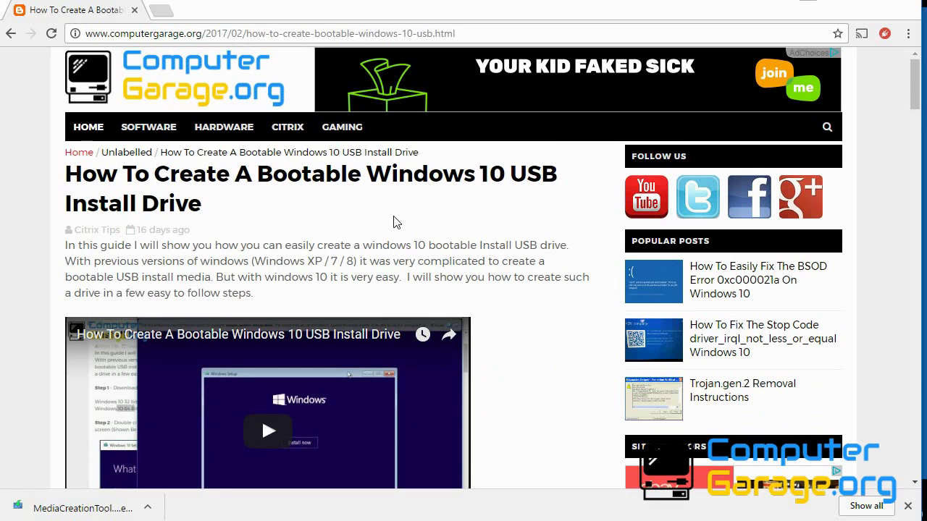
scroll(395, 222, down, 1)
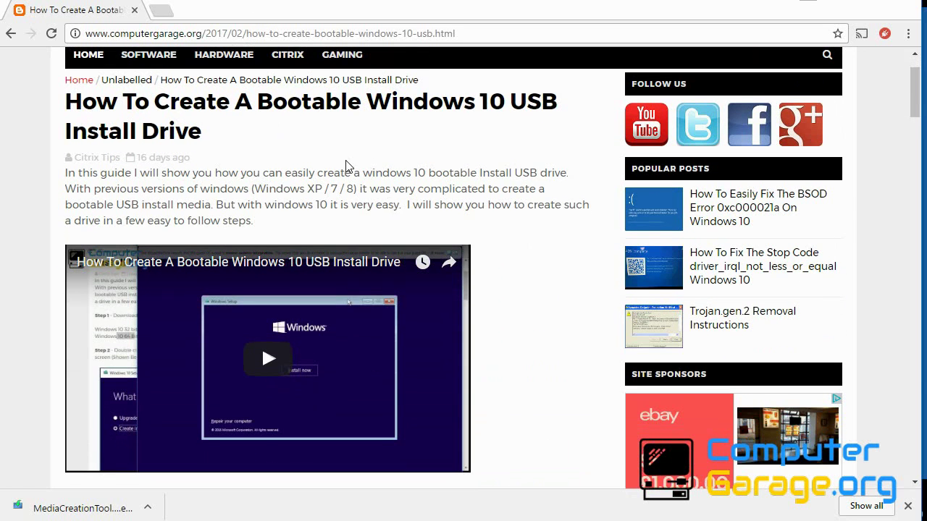
scroll(348, 168, down, 1)
scroll(348, 168, down, 3)
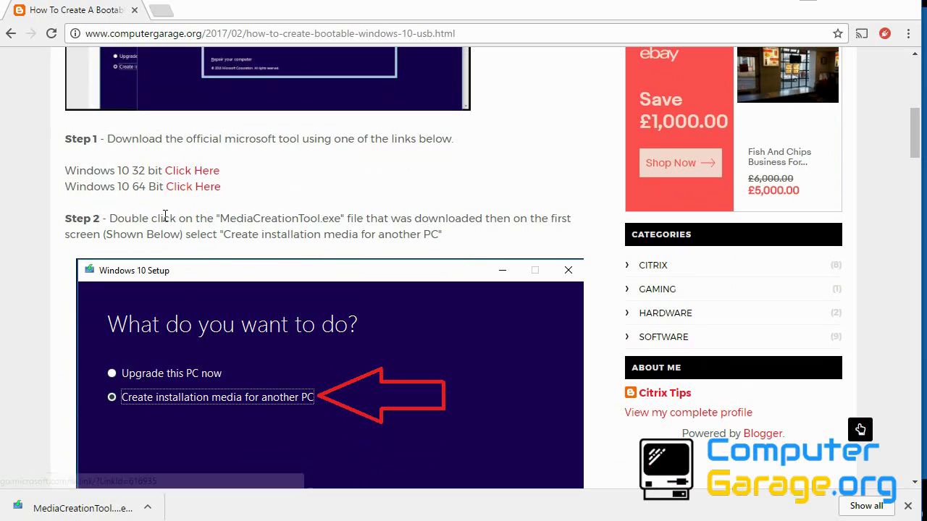
Step: Launch the downloaded MediaCreationTool and choose to create installation media for another PC
click(76, 508)
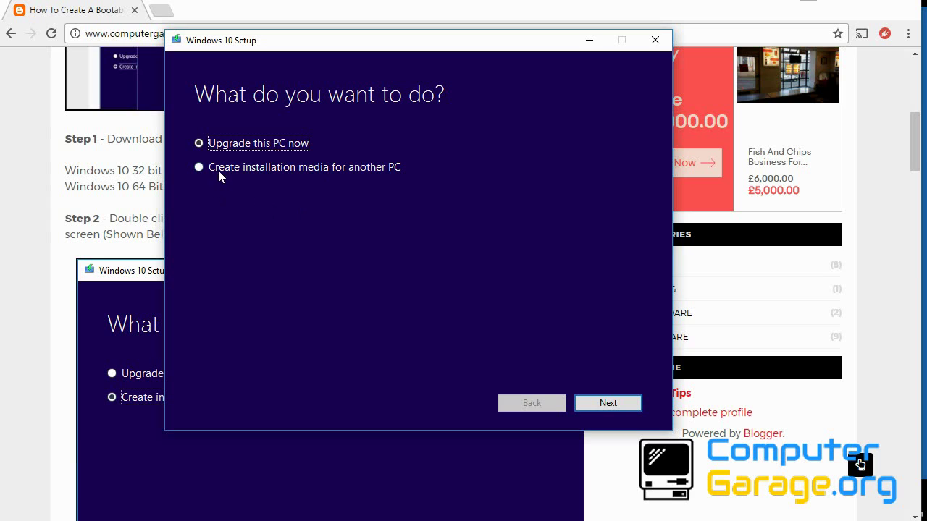
click(217, 174)
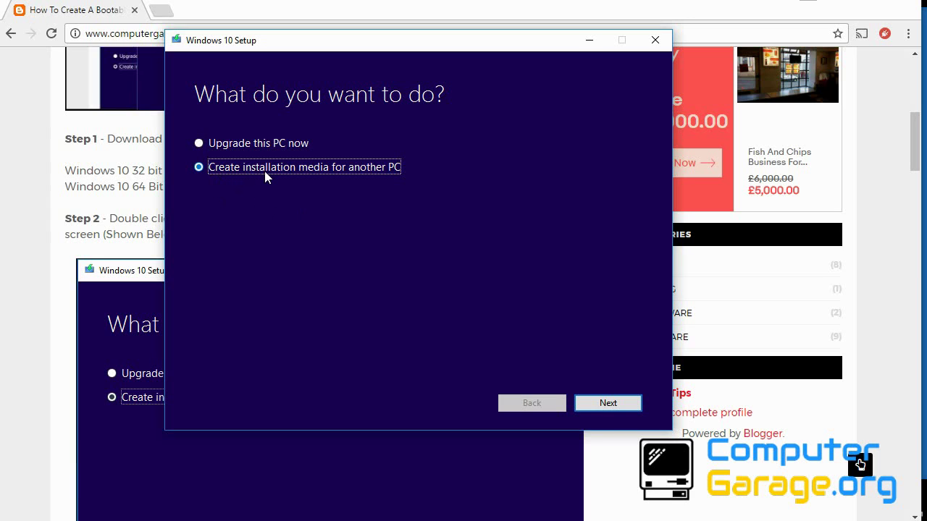
click(605, 406)
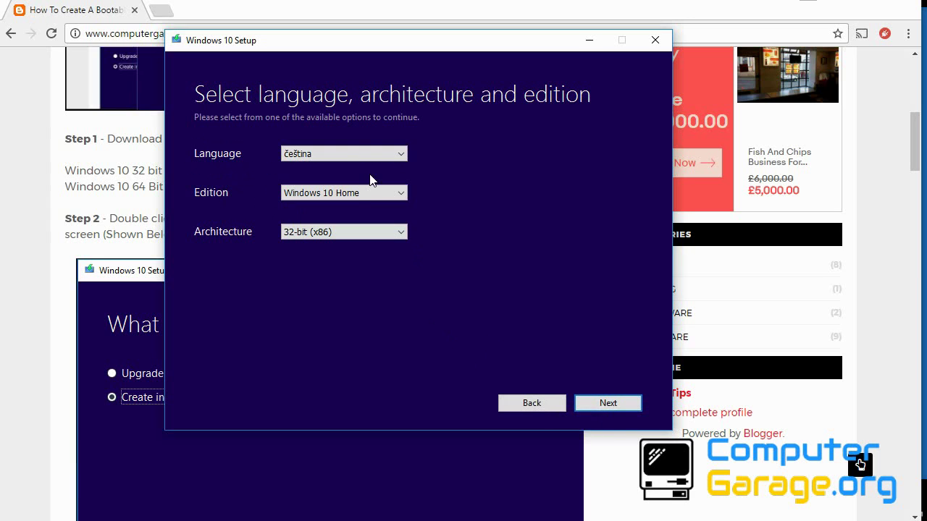
Step: Set the installation media's language to English (United Kingdom) and its architecture to 64-bit (x64), and continue to the media choice
click(358, 154)
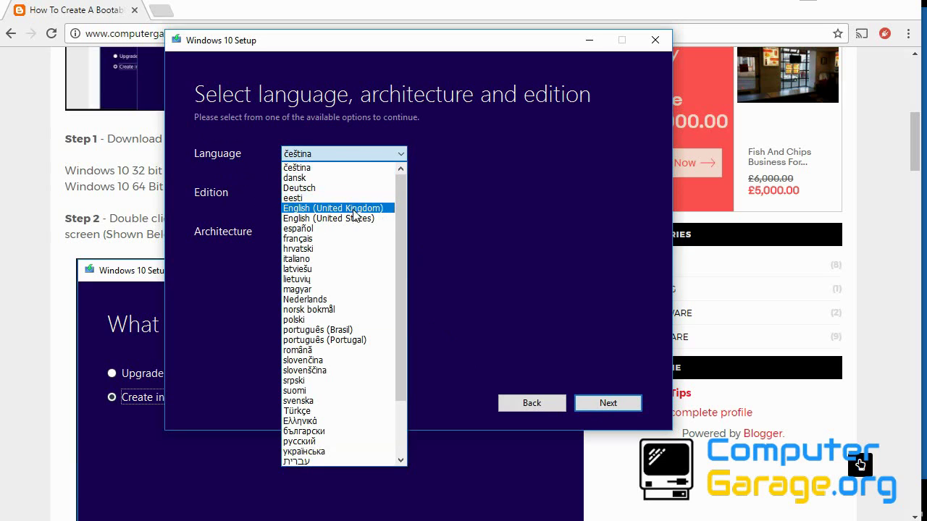
click(353, 208)
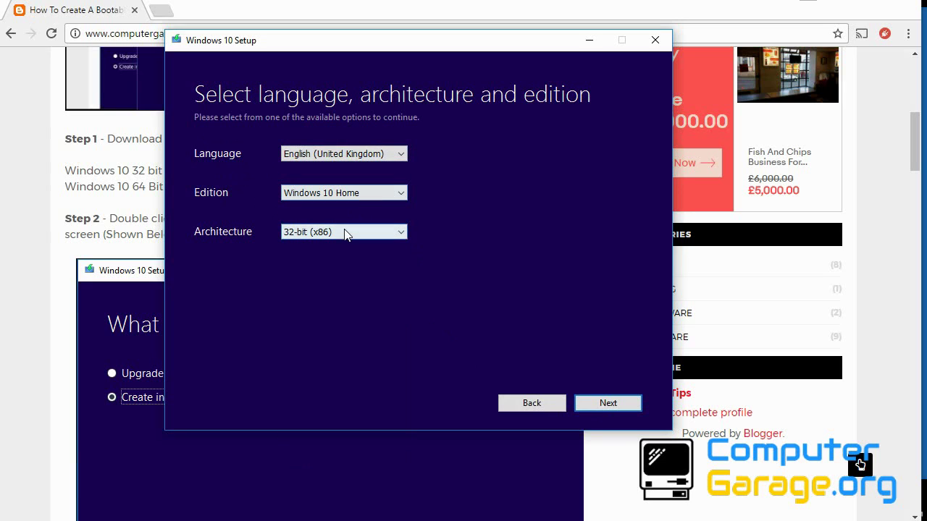
click(344, 231)
click(345, 257)
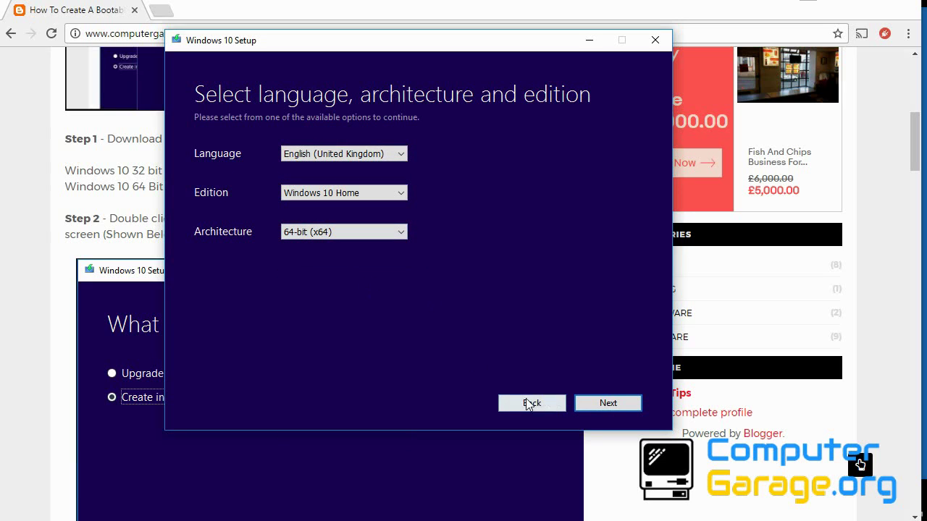
click(606, 405)
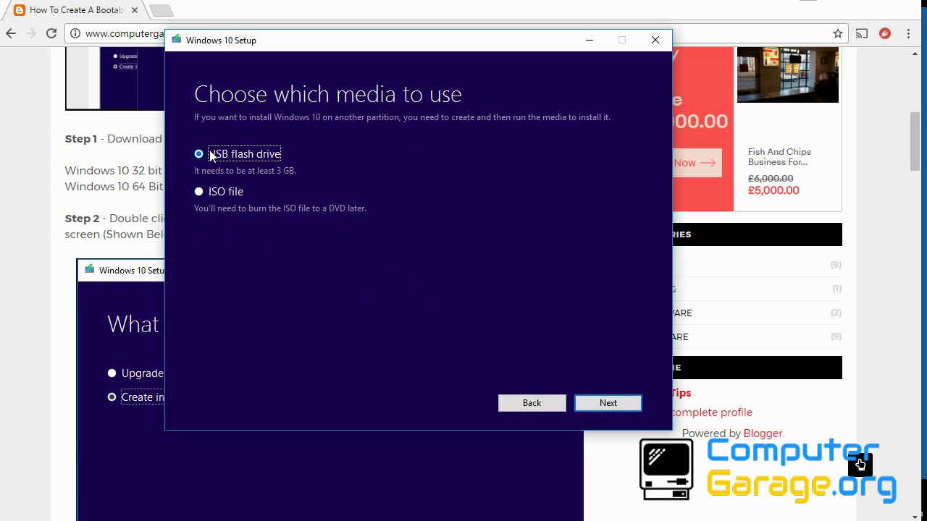
Step: Accept USB flash drive as the installation media, and quit Windows 10 Setup without creating it
click(614, 407)
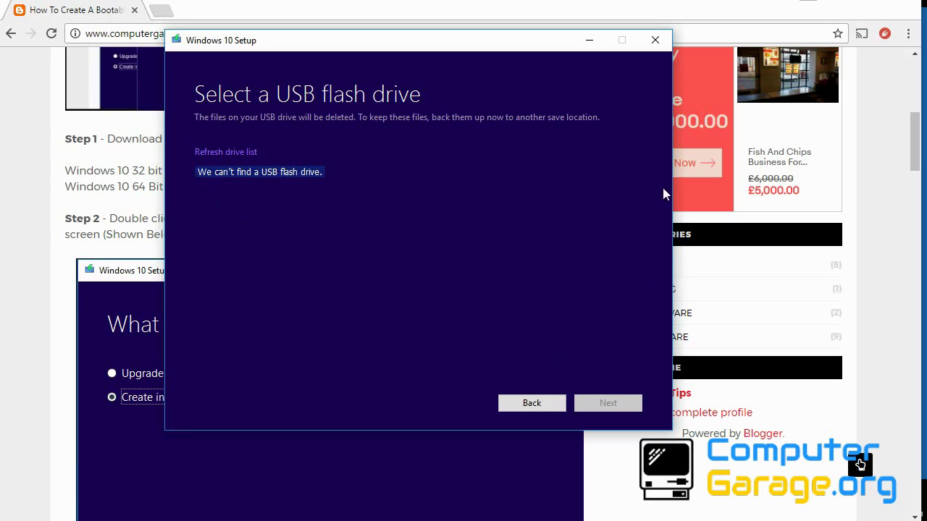
click(660, 45)
click(406, 295)
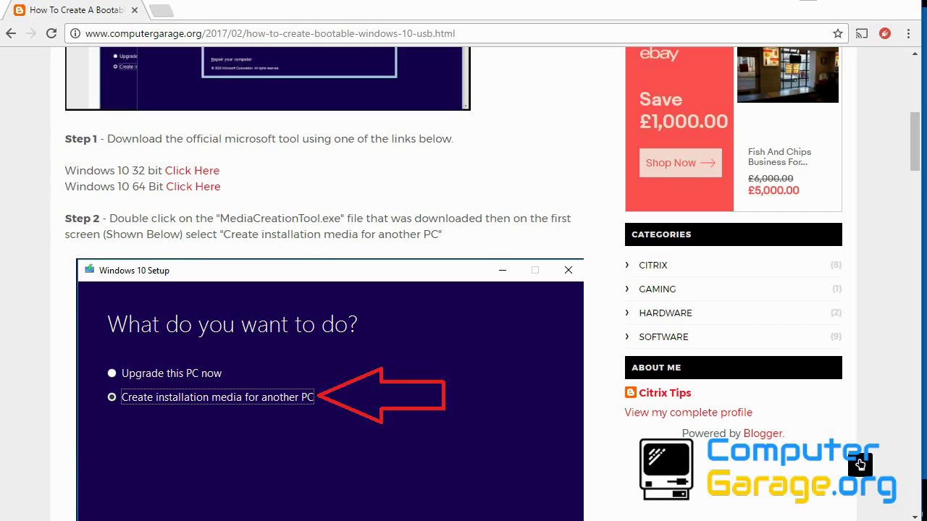
Step: Switch to the Windows 10 virtual machine and reset it to boot from the installation media
key(alt+Tab)
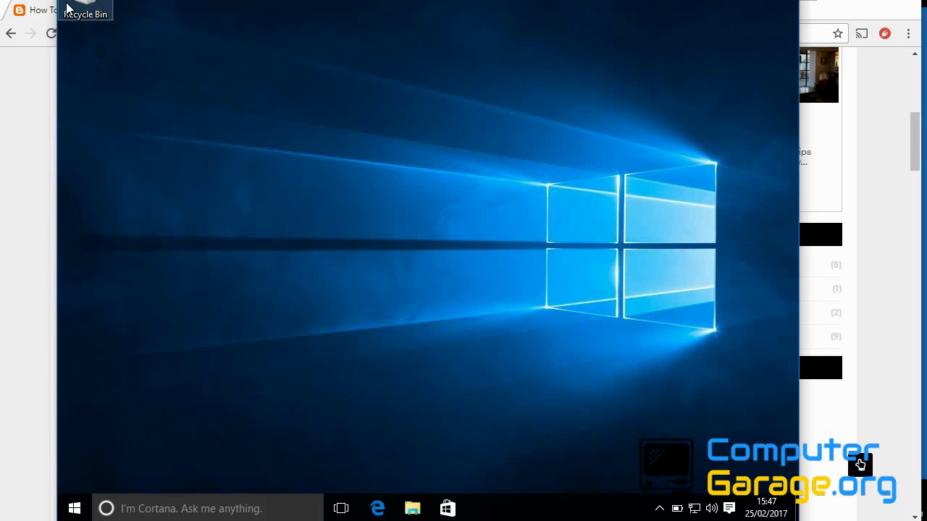
key(alt+d)
key(Left)
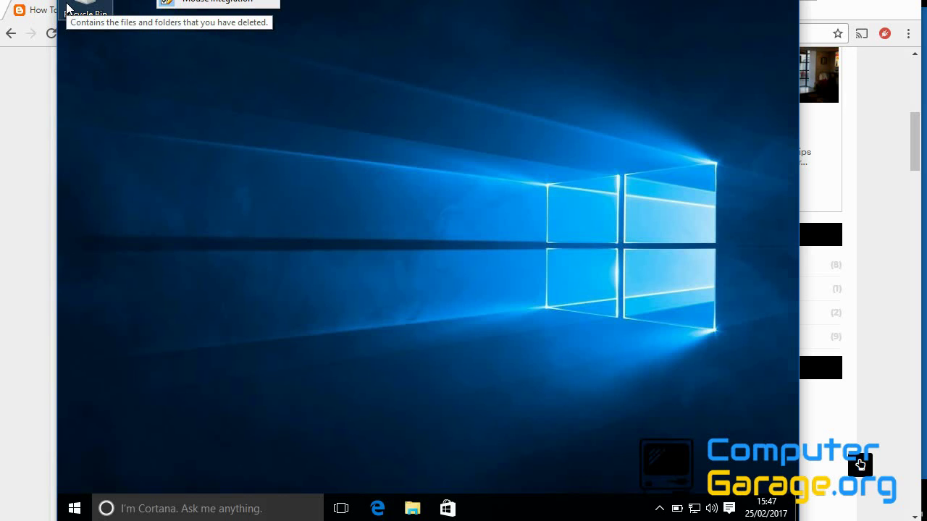
key(Left)
key(Left)
key(Left)
key(Right)
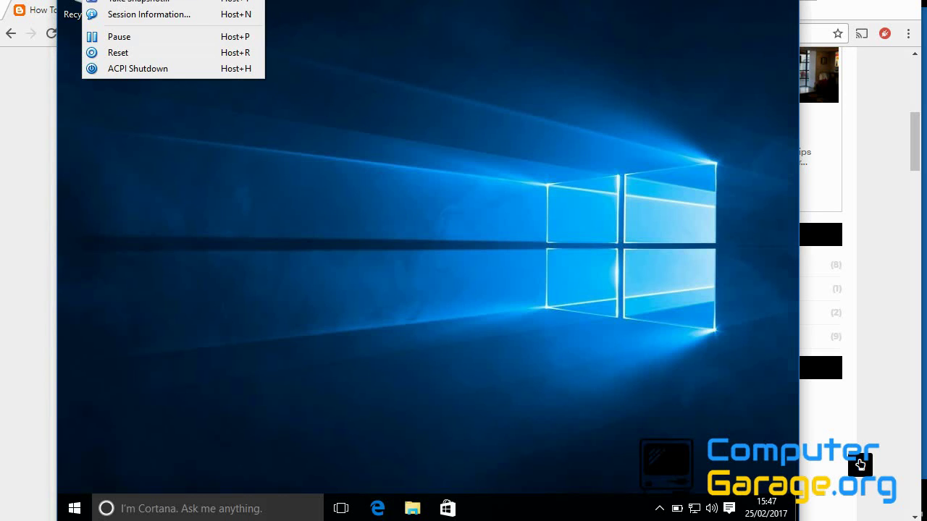
click(128, 54)
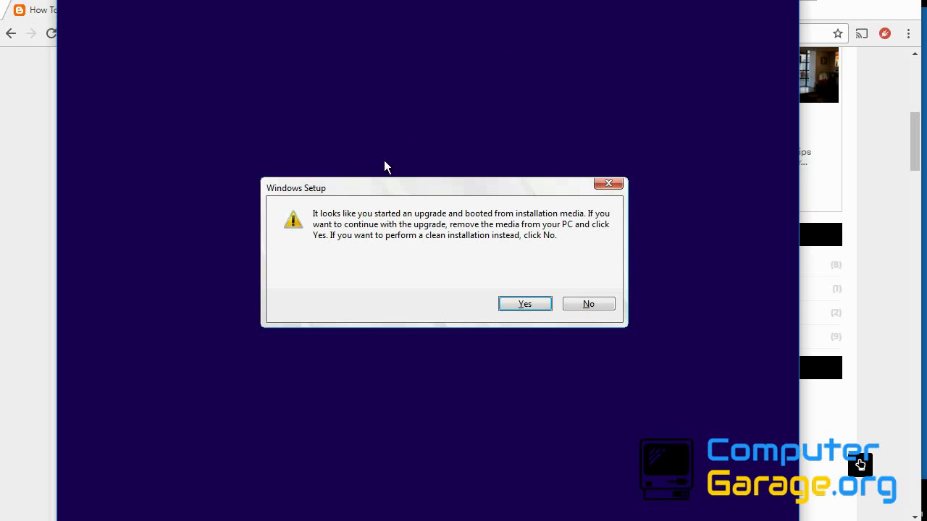
Step: Decline continuing the upgrade in Windows Setup, and open Command Prompt from the repair environment's advanced troubleshooting options
click(595, 307)
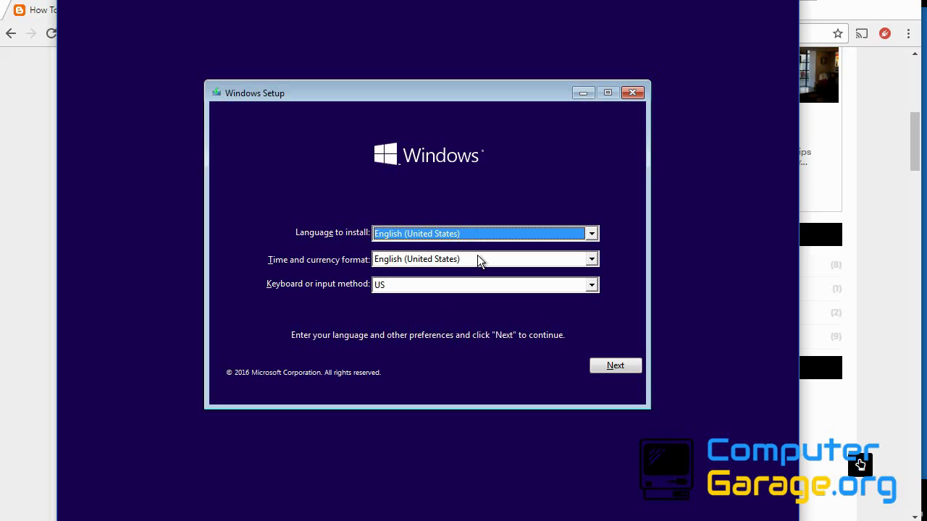
click(616, 367)
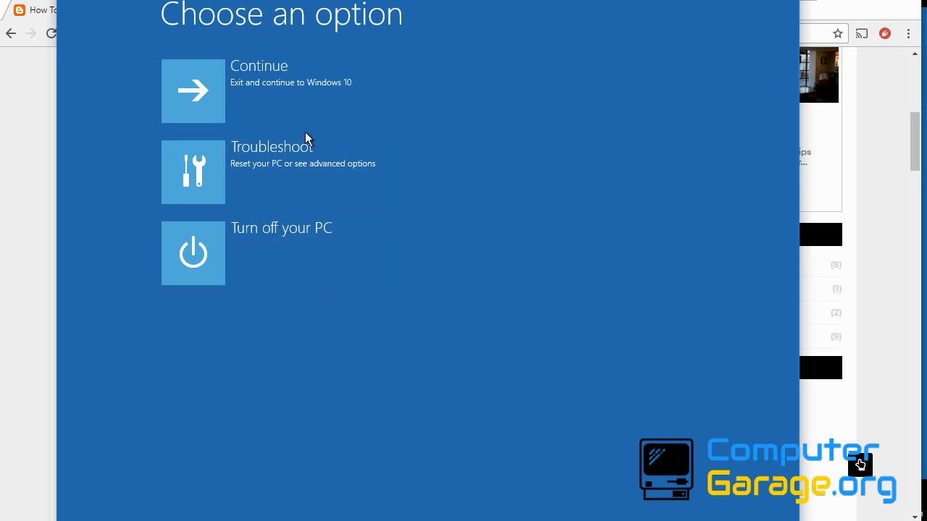
click(291, 173)
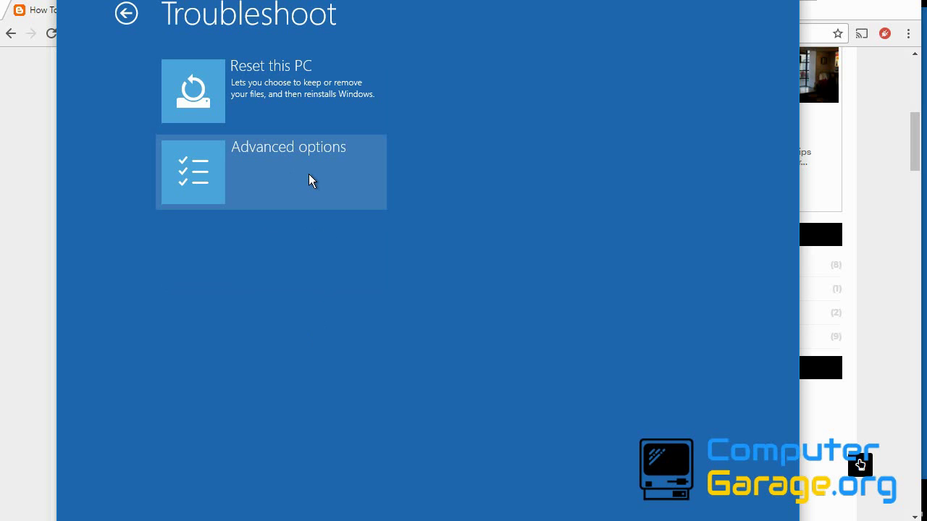
click(309, 175)
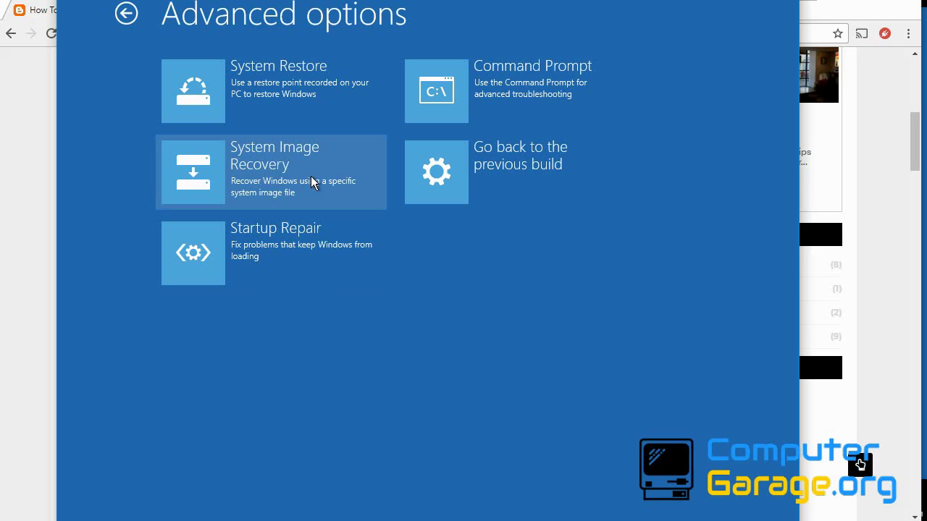
click(518, 85)
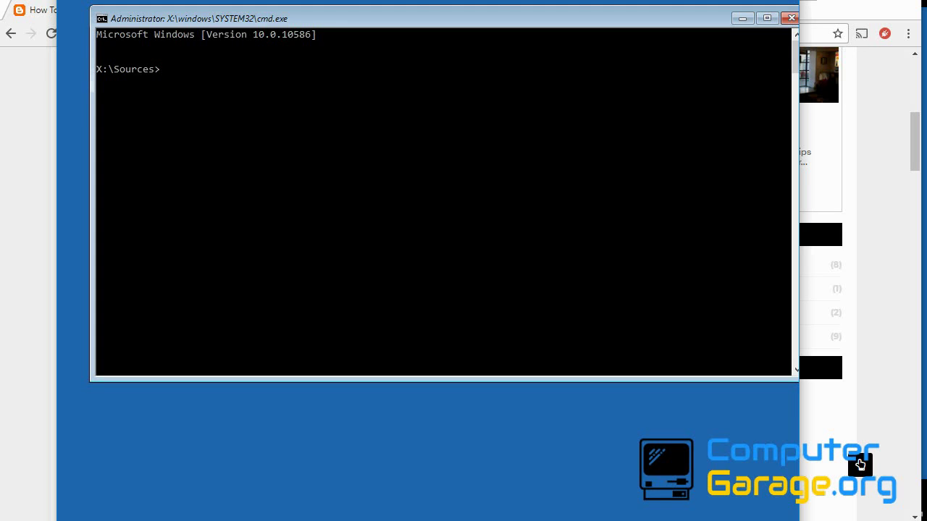
Step: Check drive C: for errors and bad sectors with chkdsk C: /f /r, and close the Command Prompt
text(chkdsk C: /f /r)
key(Return)
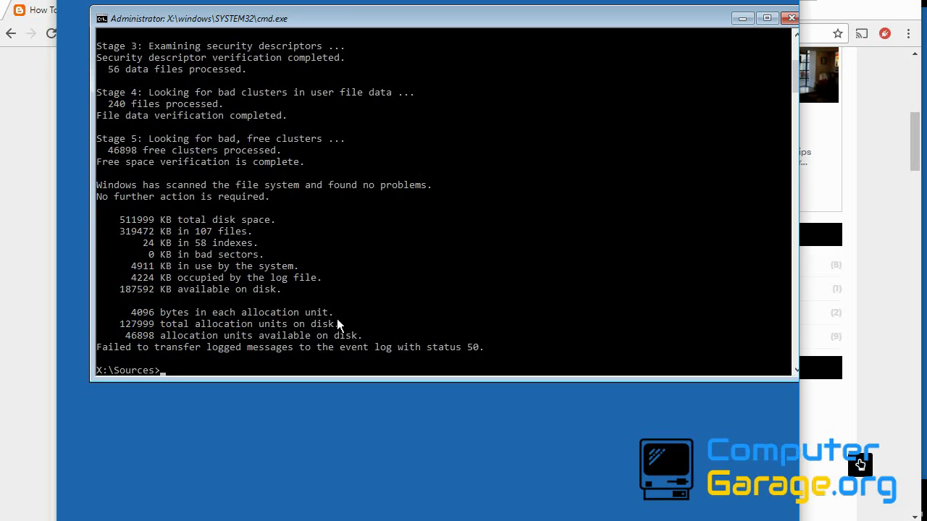
double_click(102, 18)
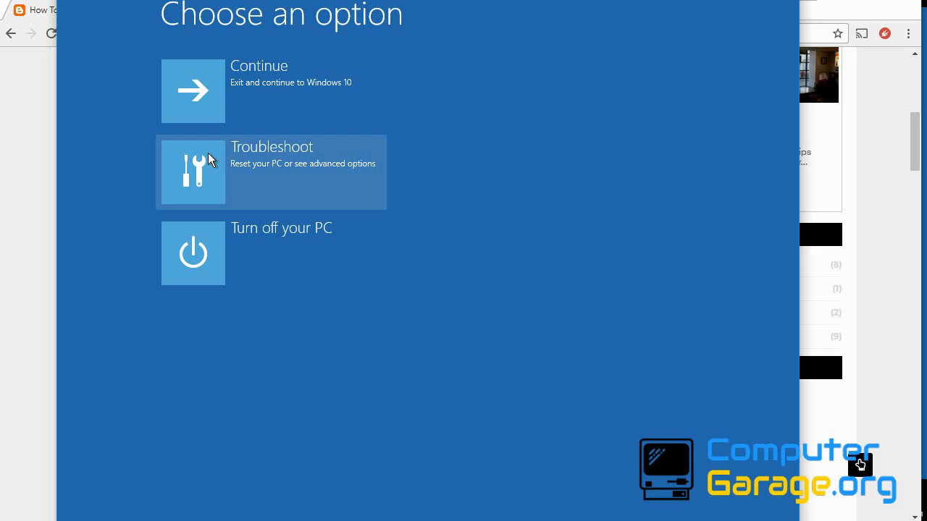
Step: Reopen Command Prompt from the advanced troubleshooting options and scan the system files with sfc /scannow
click(279, 156)
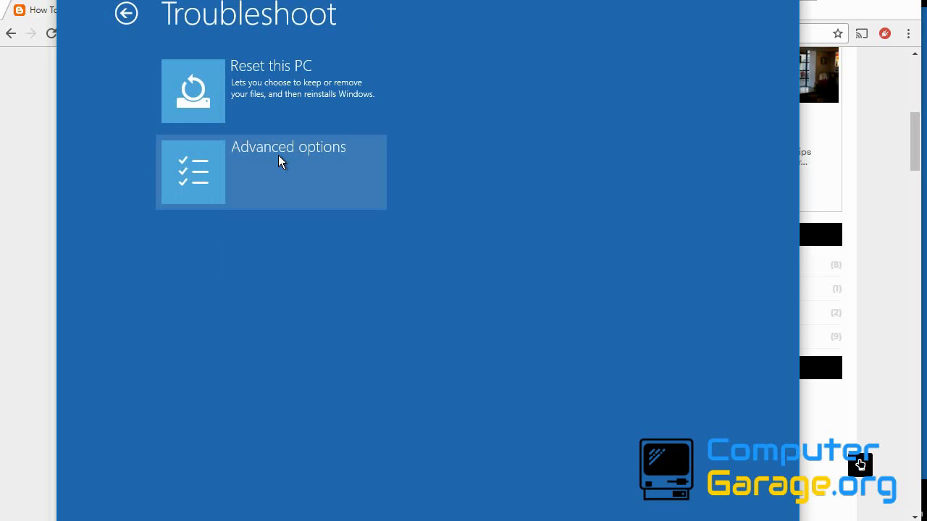
click(278, 155)
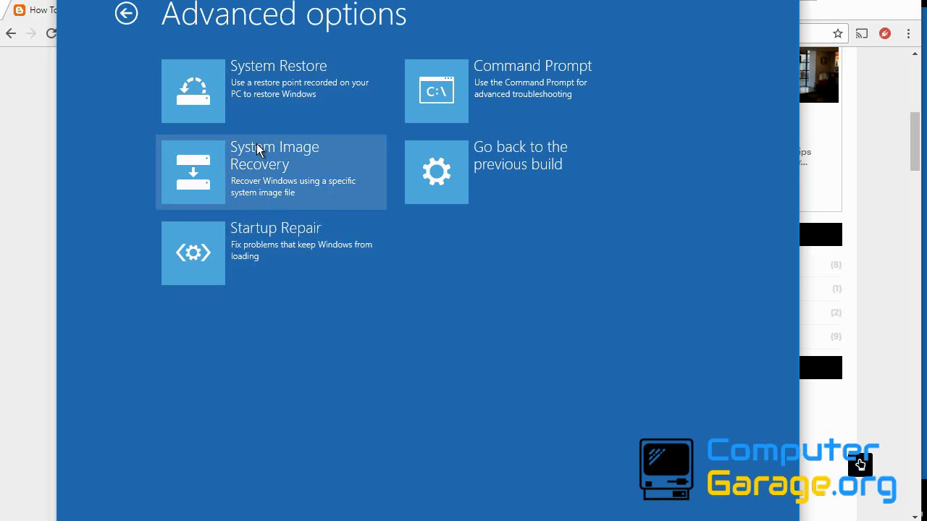
click(504, 84)
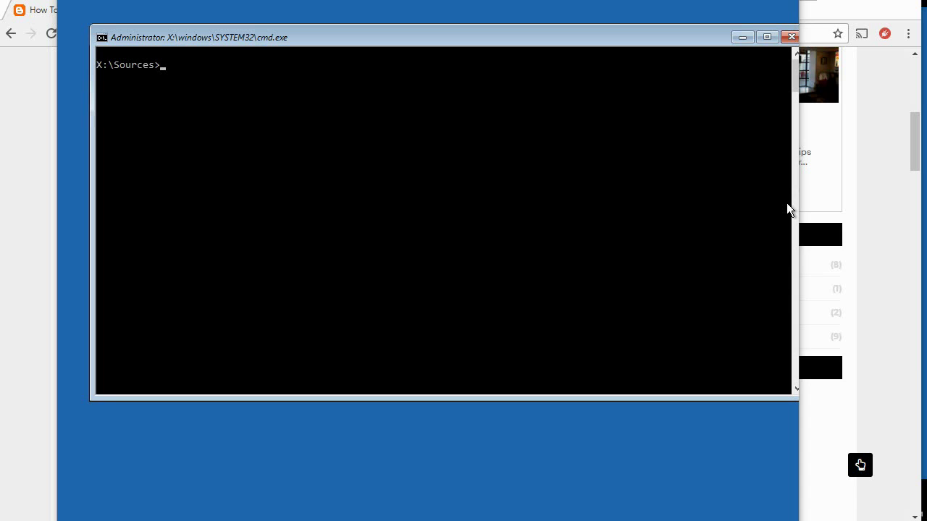
click(562, 285)
text(s)
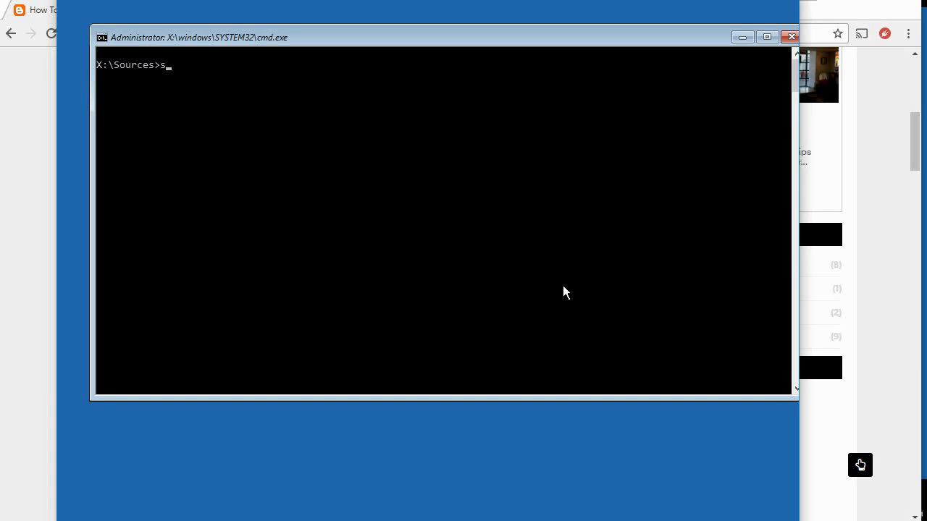
text(fc /scannow)
key(Return)
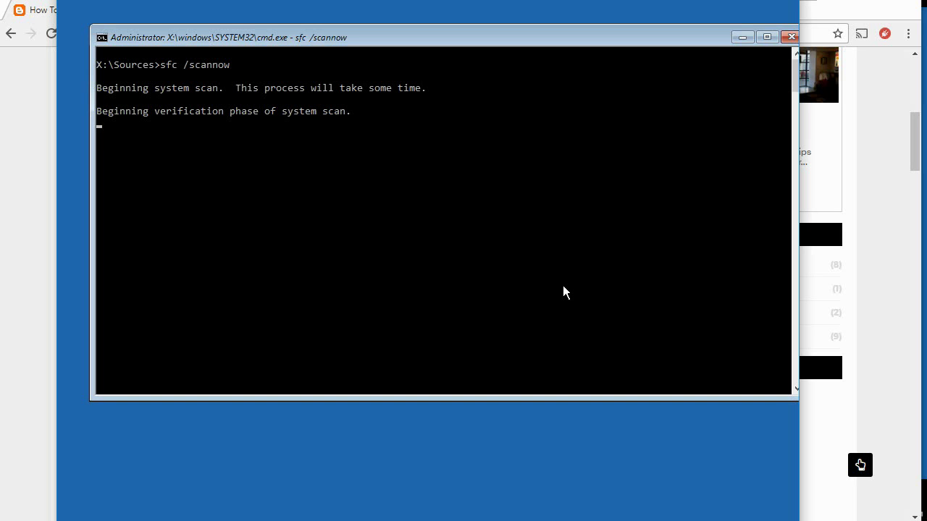